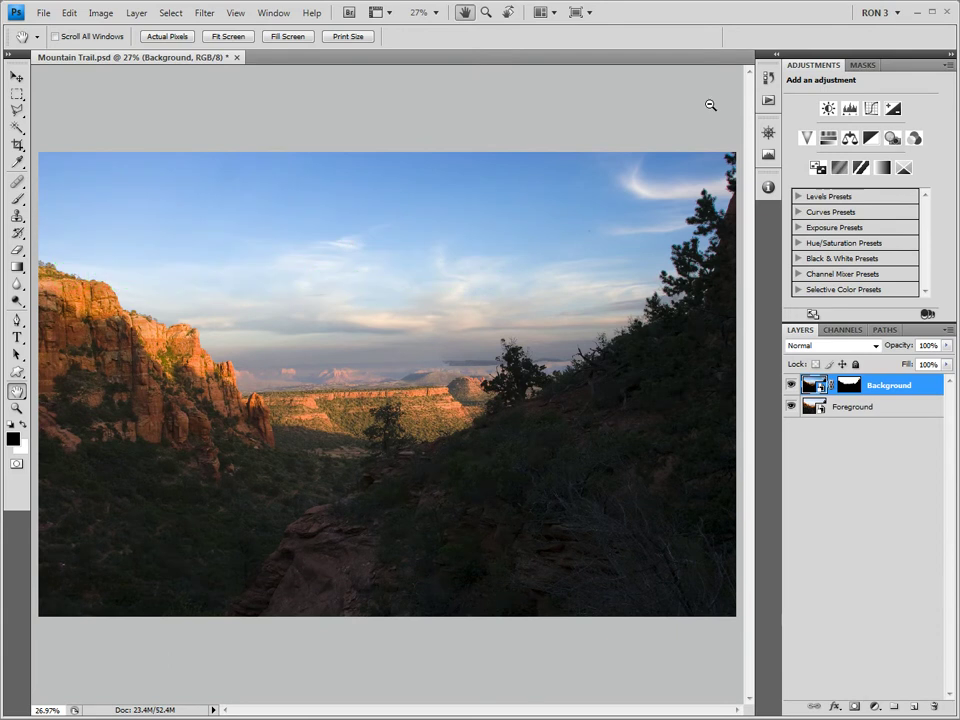
- View the image at 100% and pan to the sky above the pine tree
key(ctrl+alt+0)
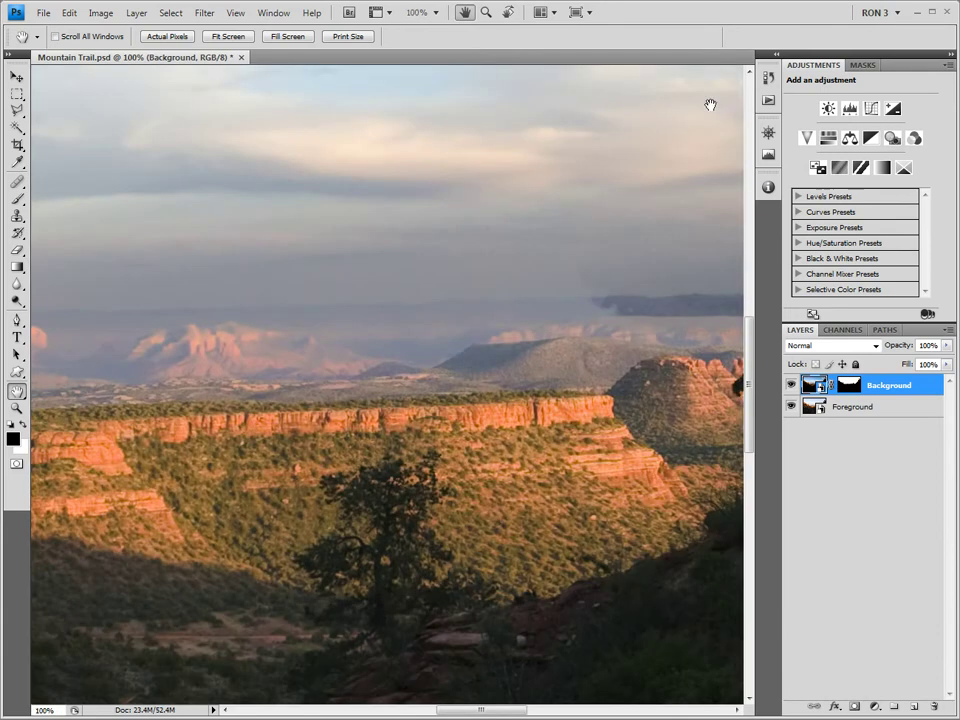
click(768, 133)
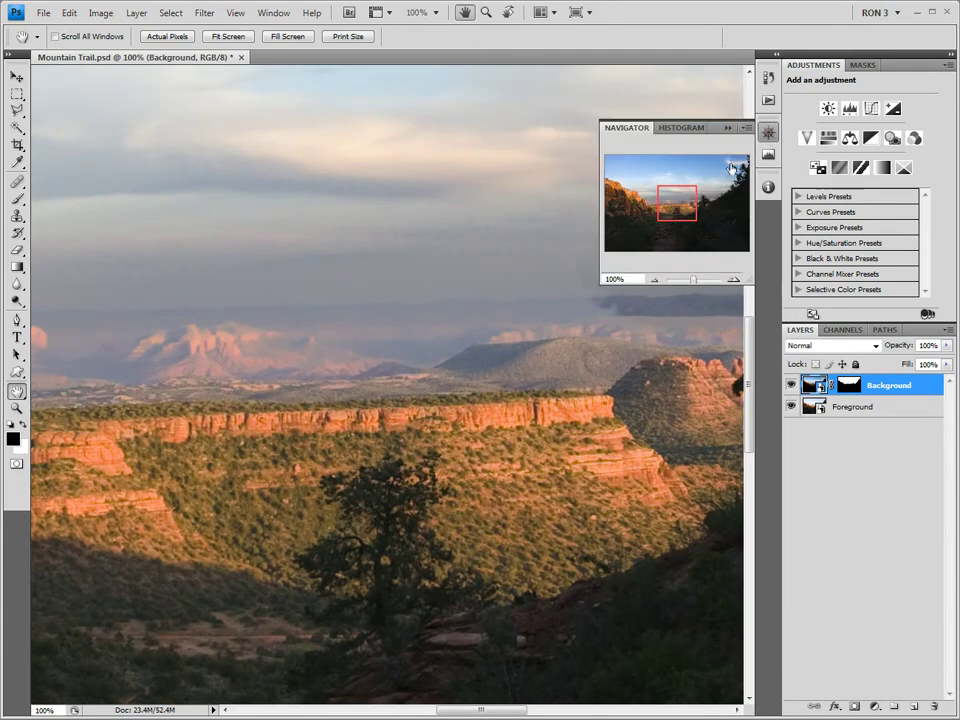
drag(680, 196, 634, 189)
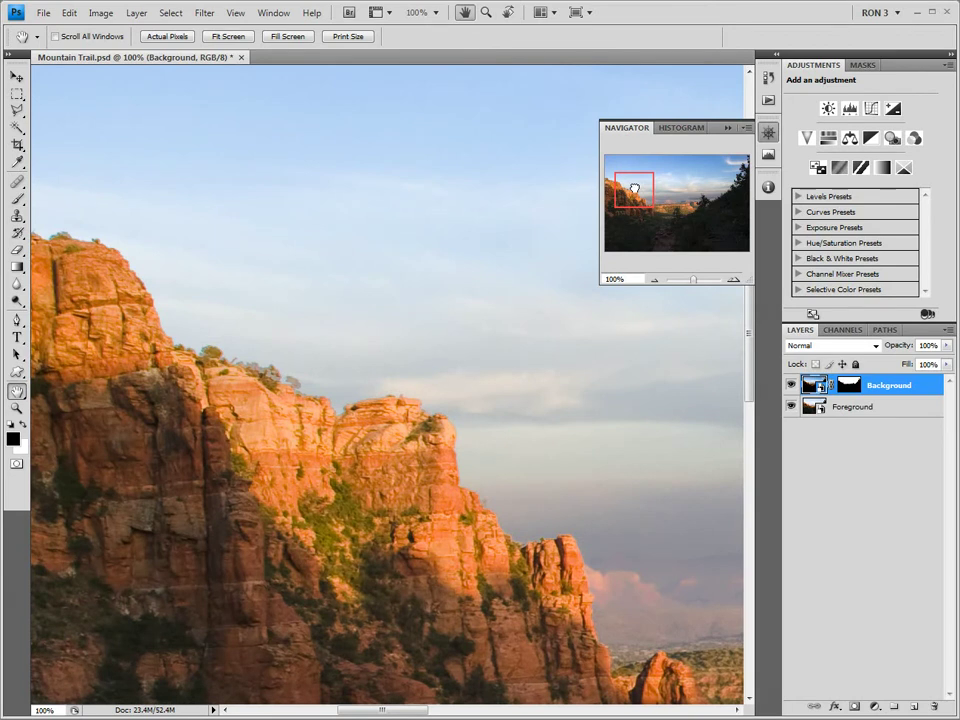
drag(634, 188, 727, 170)
click(728, 130)
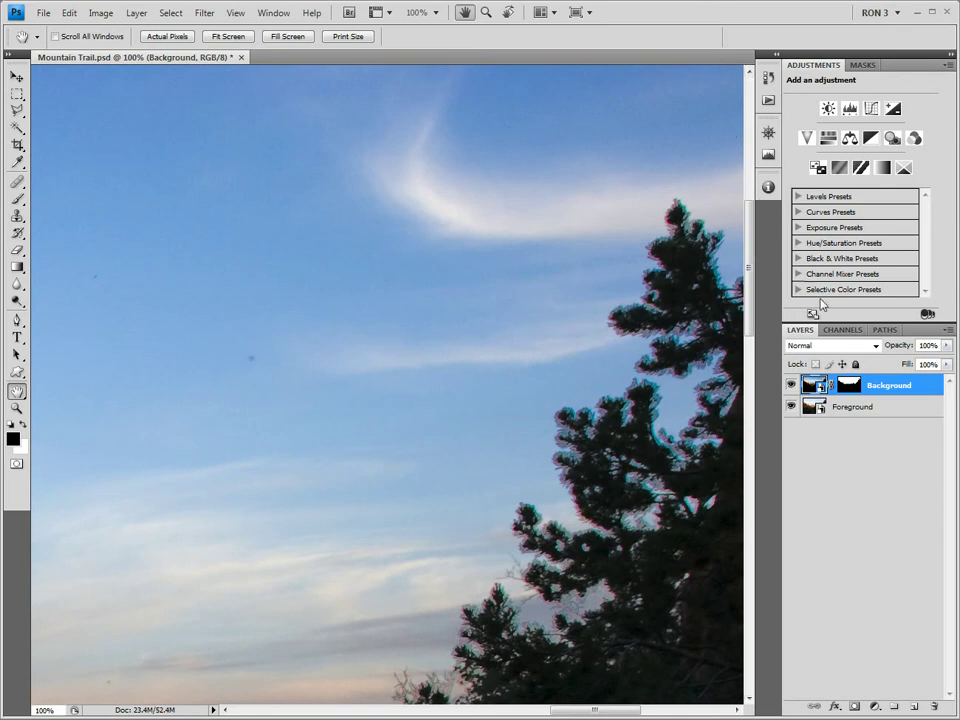
- Apply a 3-pixel Gaussian Blur to the Background layer mask, then fit the image on screen
click(845, 388)
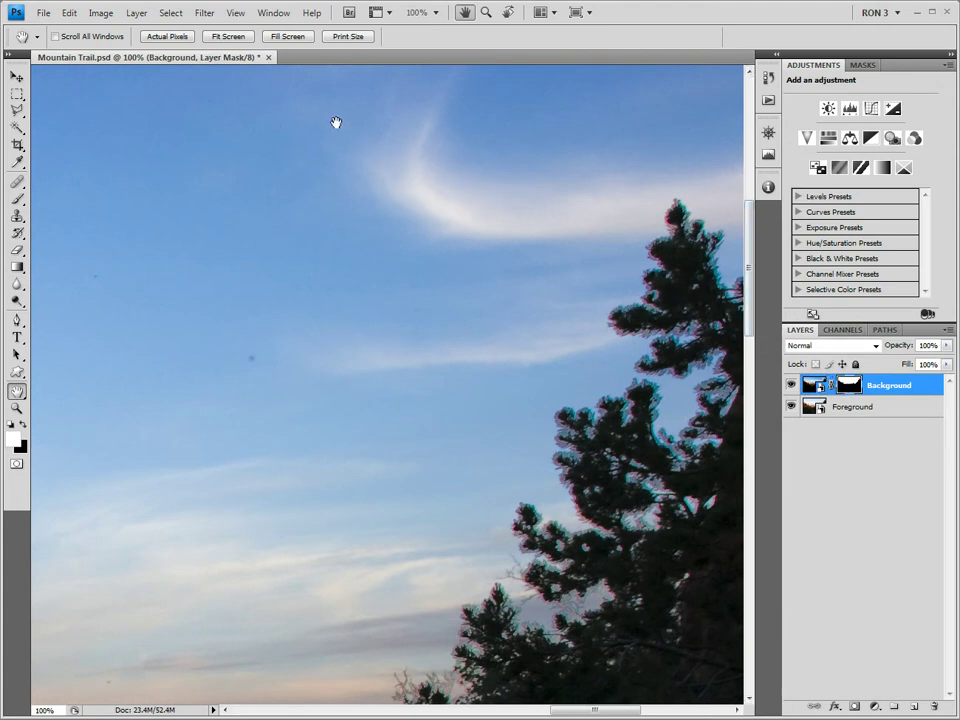
click(205, 14)
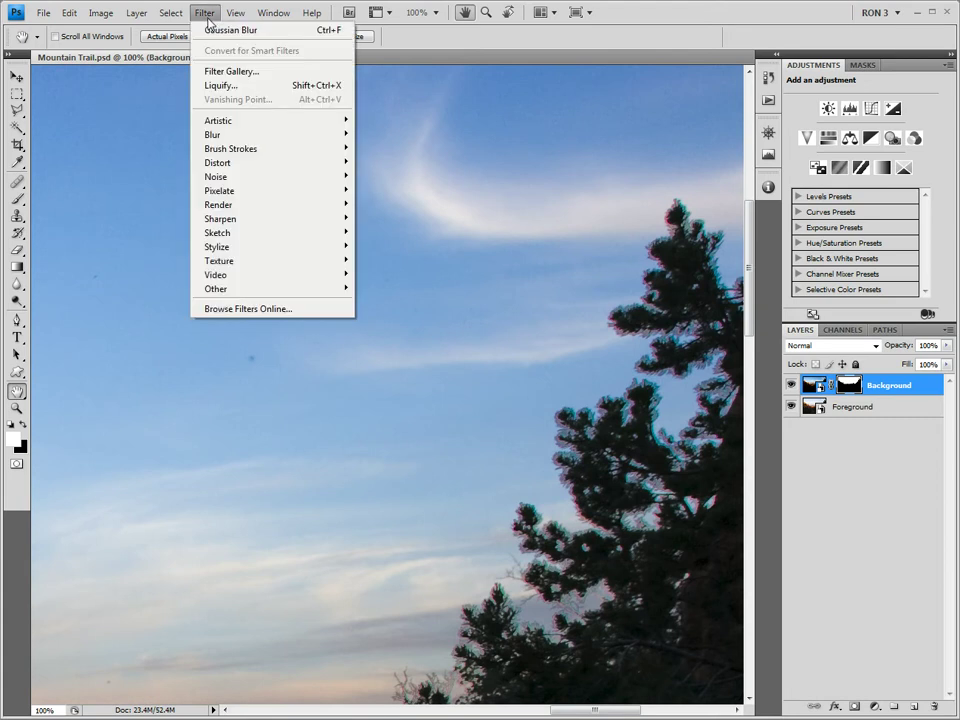
mouse_move(248, 137)
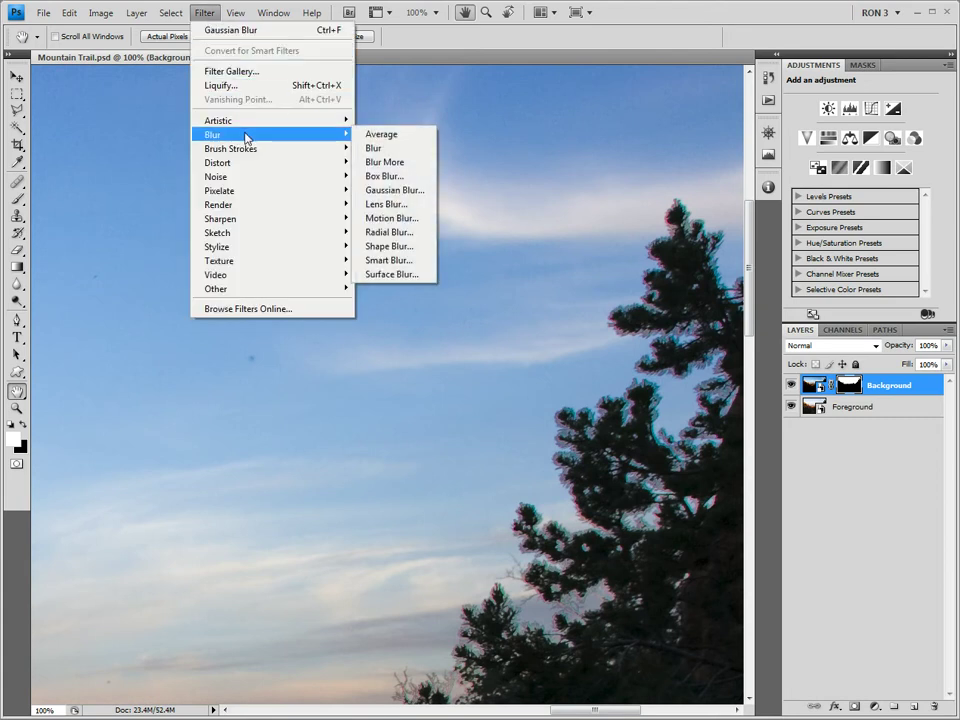
click(399, 190)
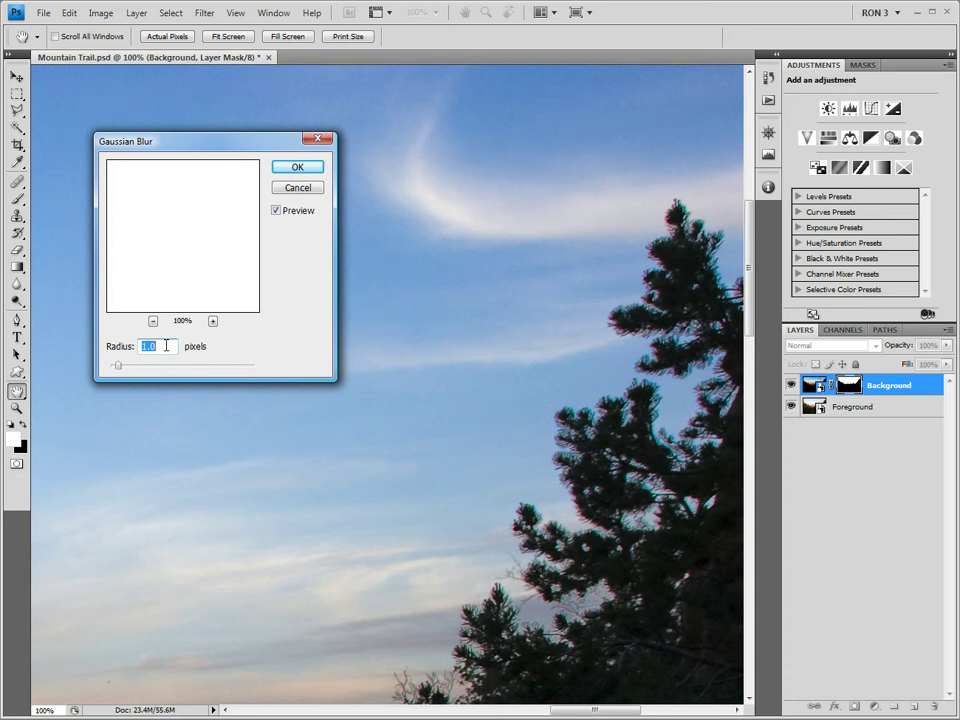
text(3)
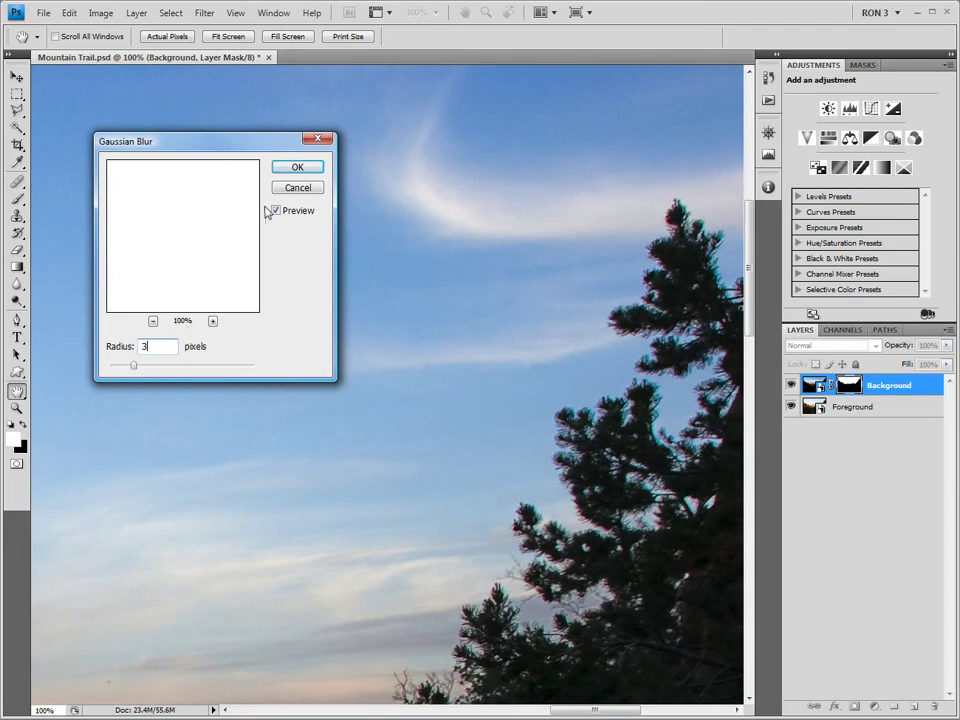
click(298, 166)
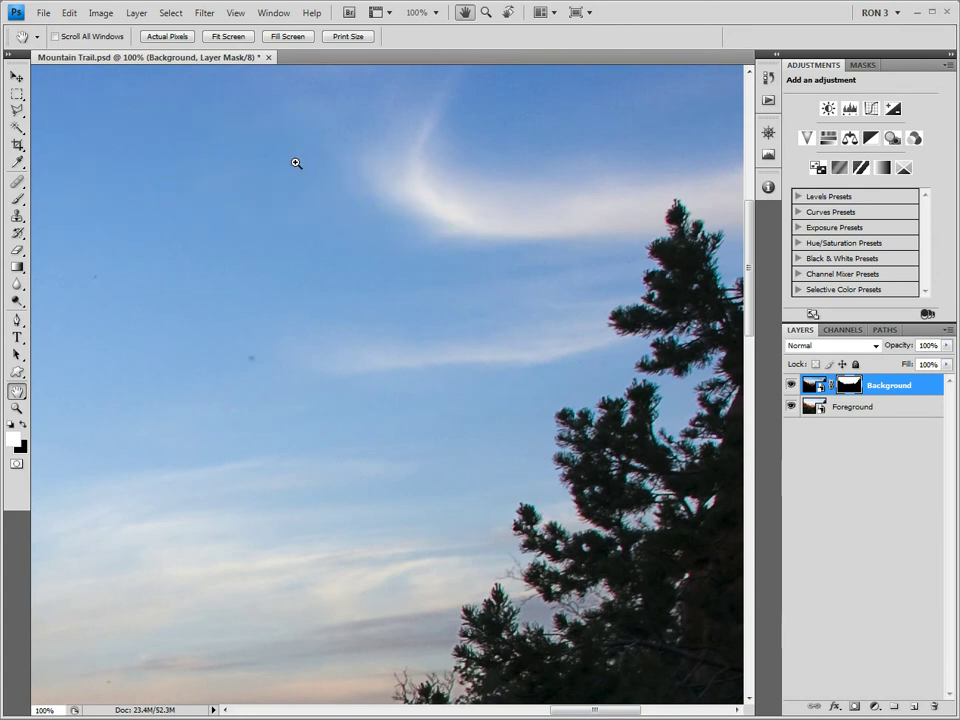
key(ctrl+0)
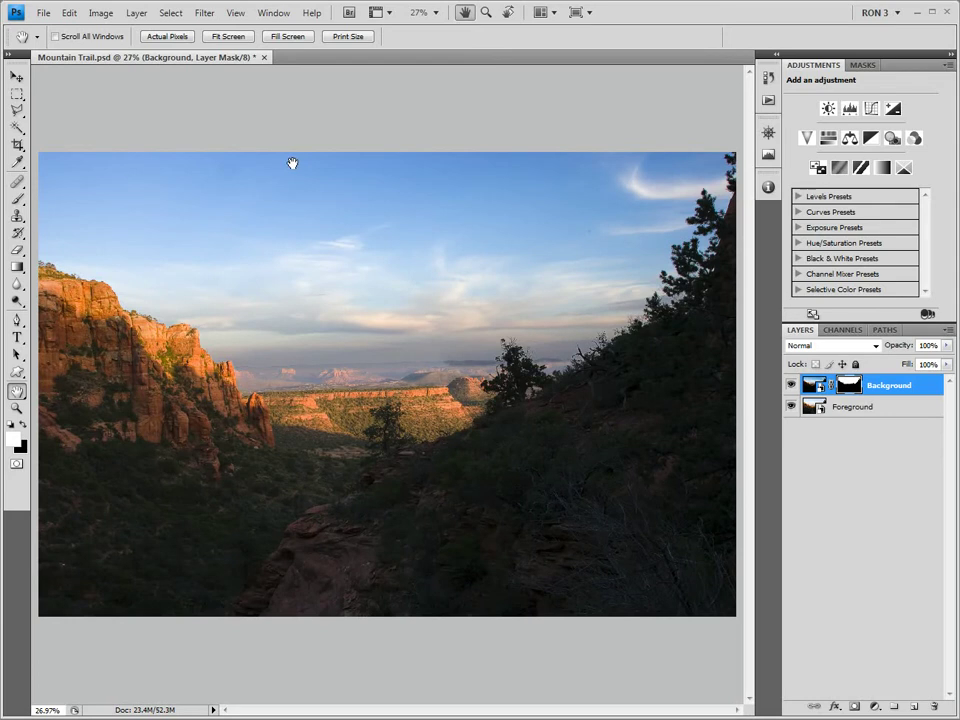
- Set the Brush tool to Normal mode, 69% hardness and 25% opacity
click(17, 198)
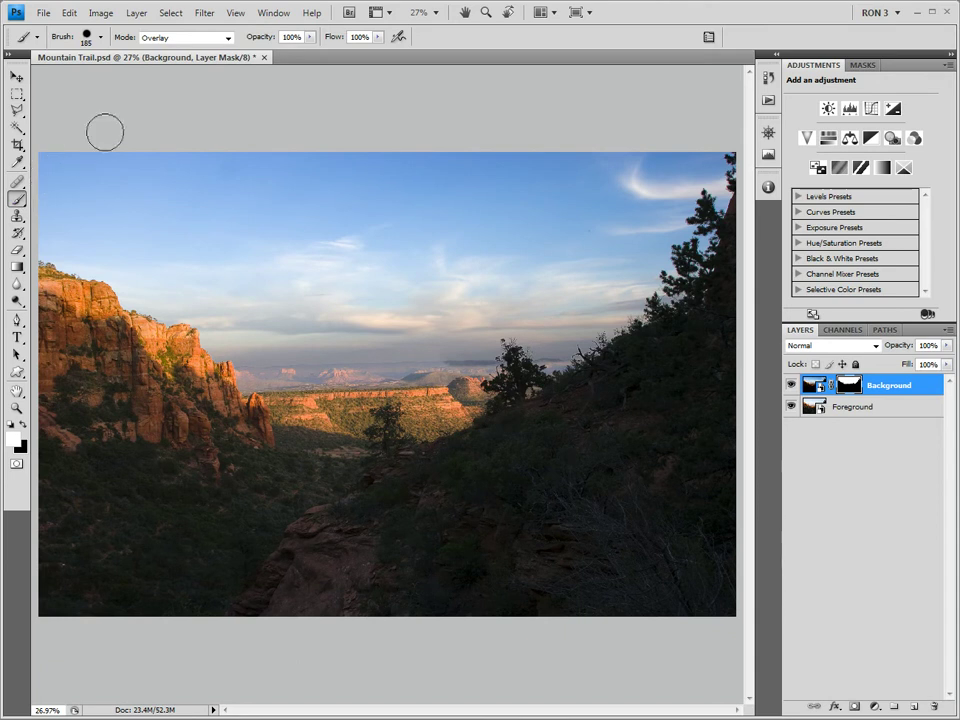
click(228, 37)
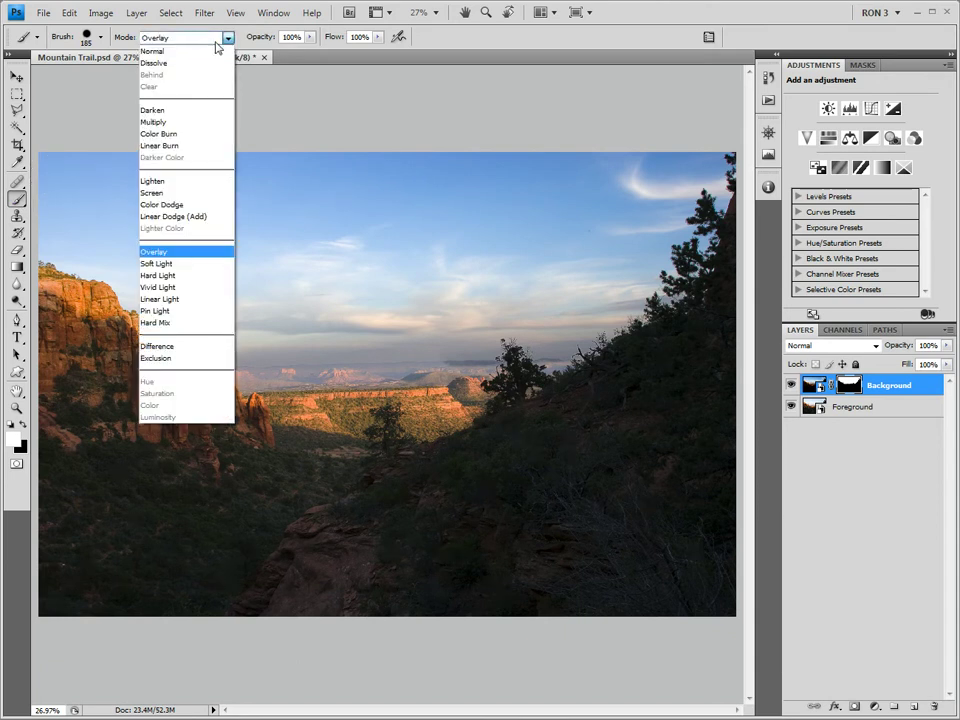
click(186, 51)
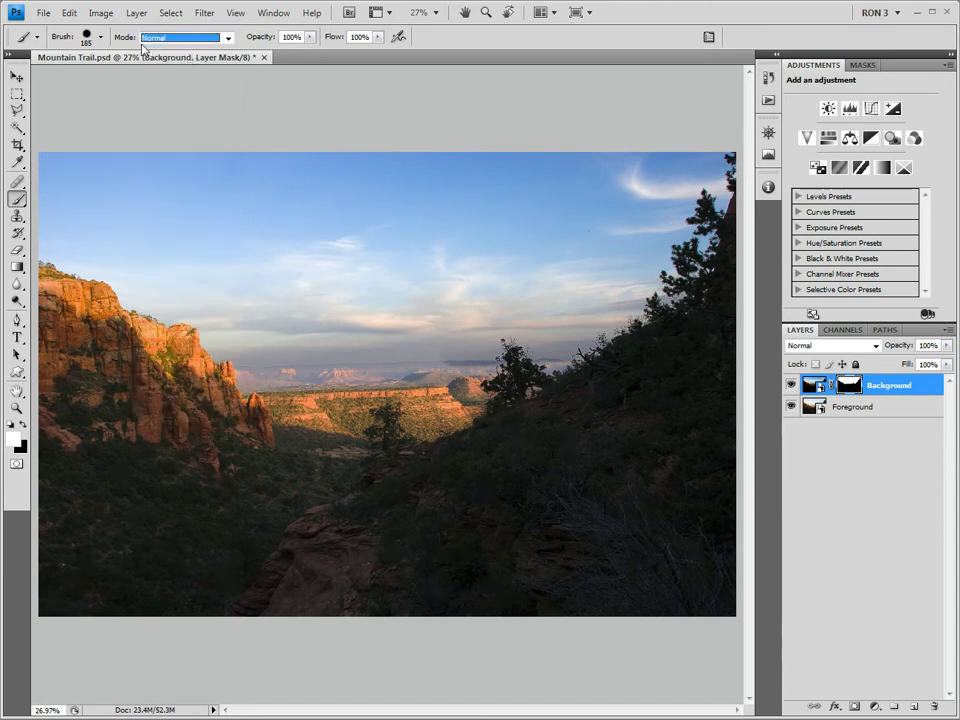
click(84, 35)
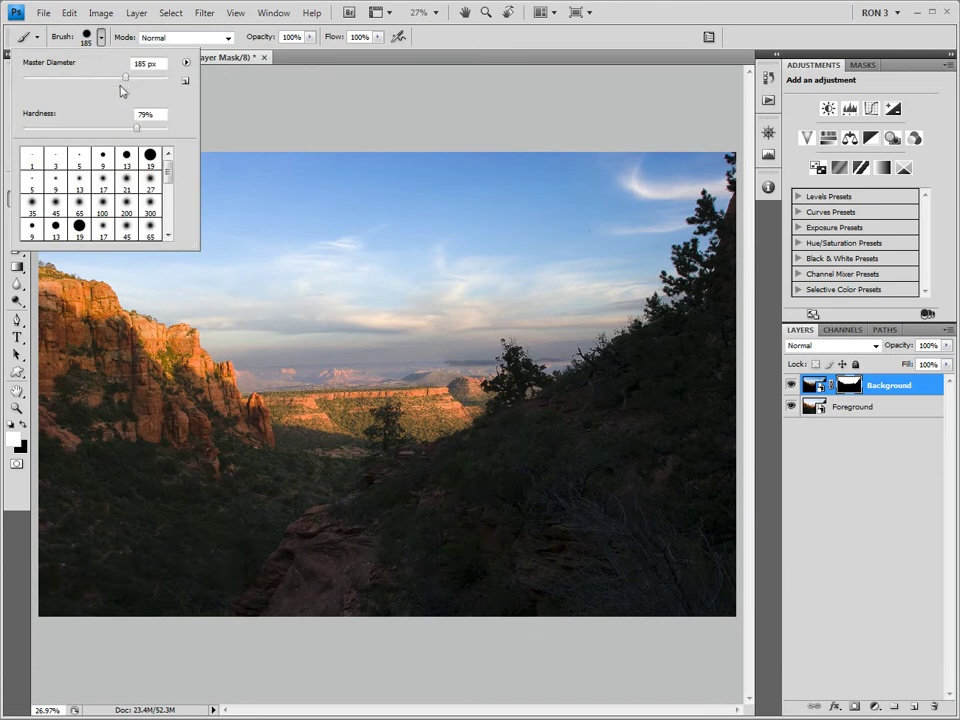
drag(137, 129, 55, 133)
click(290, 37)
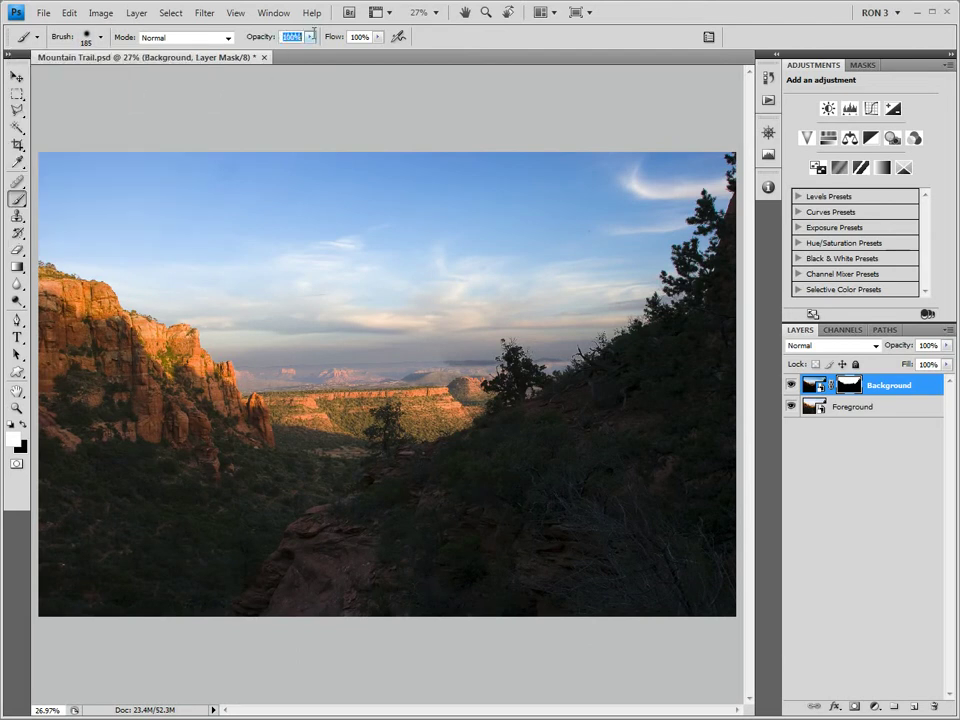
text(25)
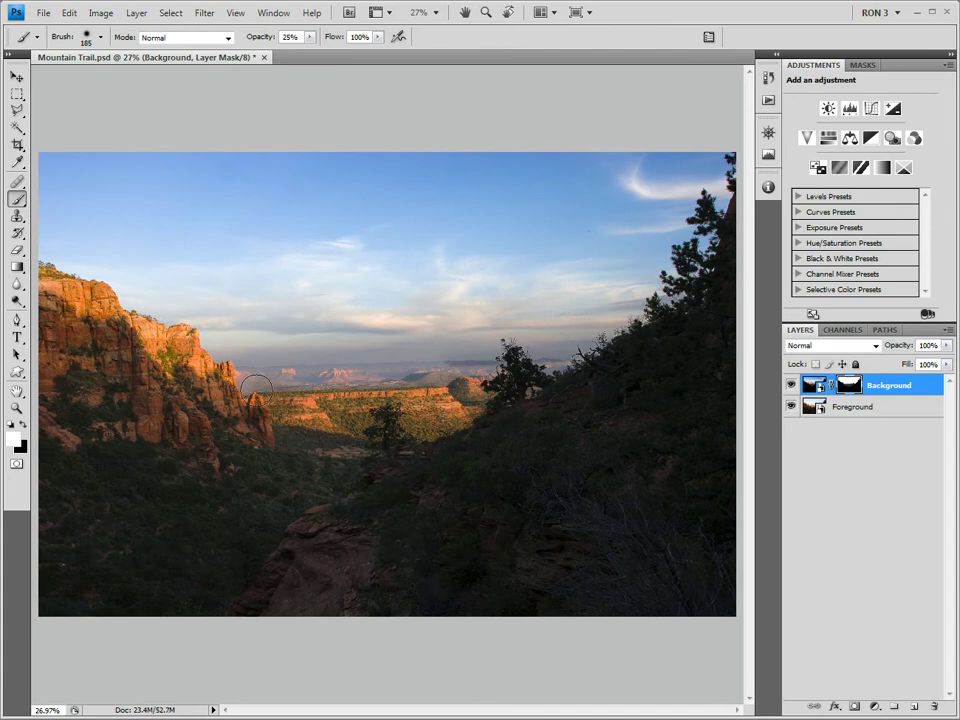
- Paint a 25% mask stroke across the distant mesas along the horizon
mouse_move(246, 378)
mouse_down()
mouse_move(500, 364)
mouse_move(374, 378)
mouse_move(251, 374)
mouse_move(369, 360)
mouse_move(466, 358)
mouse_up()
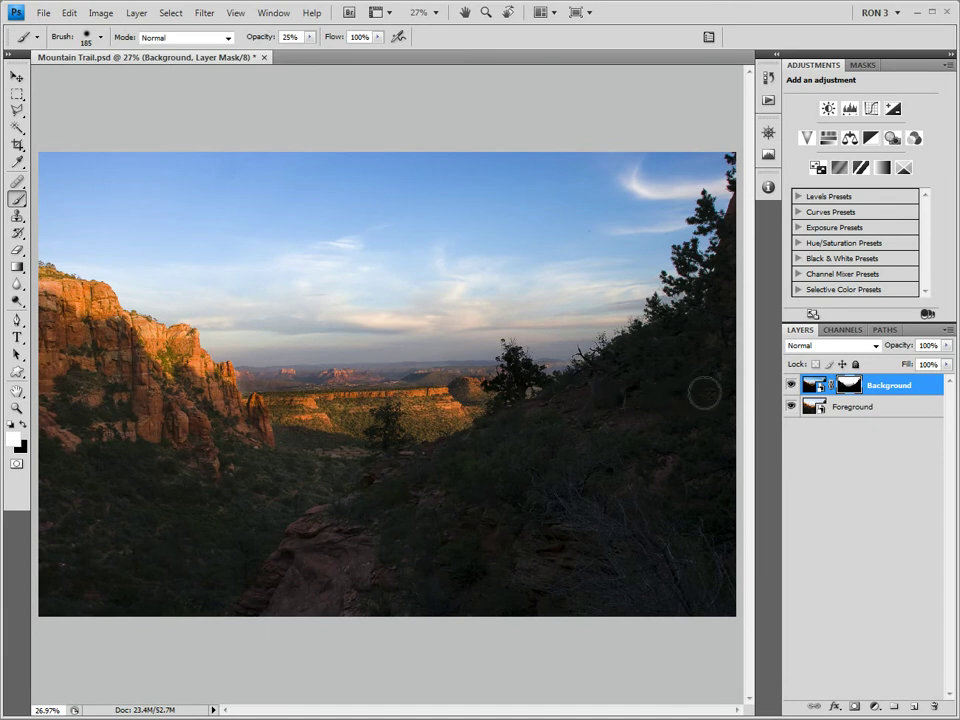
- Toggle the Background layer off and back on to compare the blend
click(790, 386)
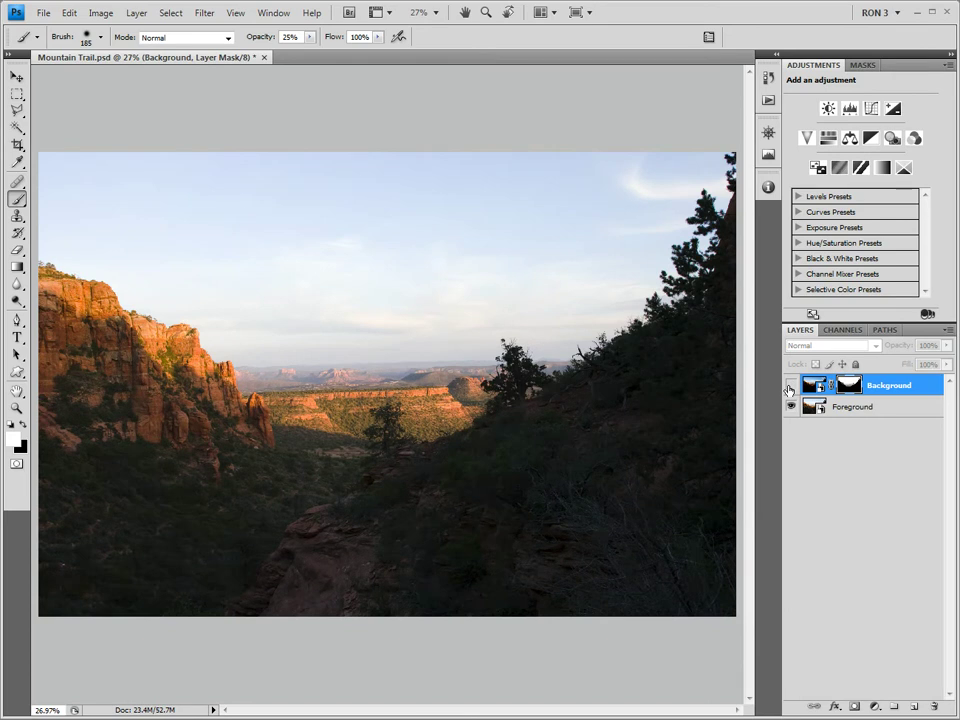
click(790, 387)
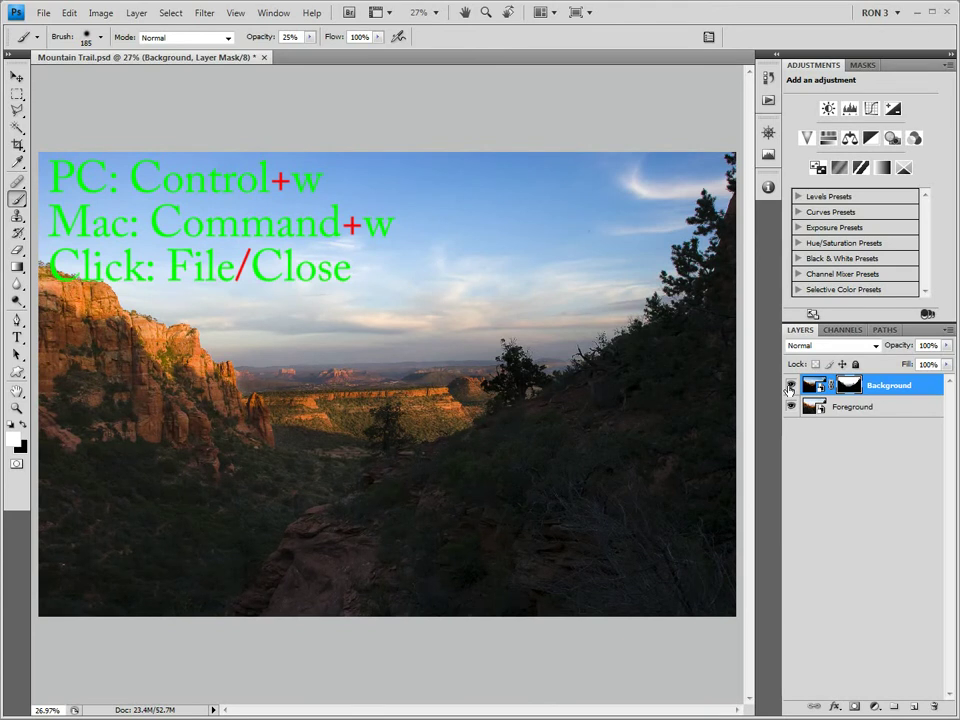
- Close Mountain Trail.psd, discarding unsaved changes
key(ctrl+w)
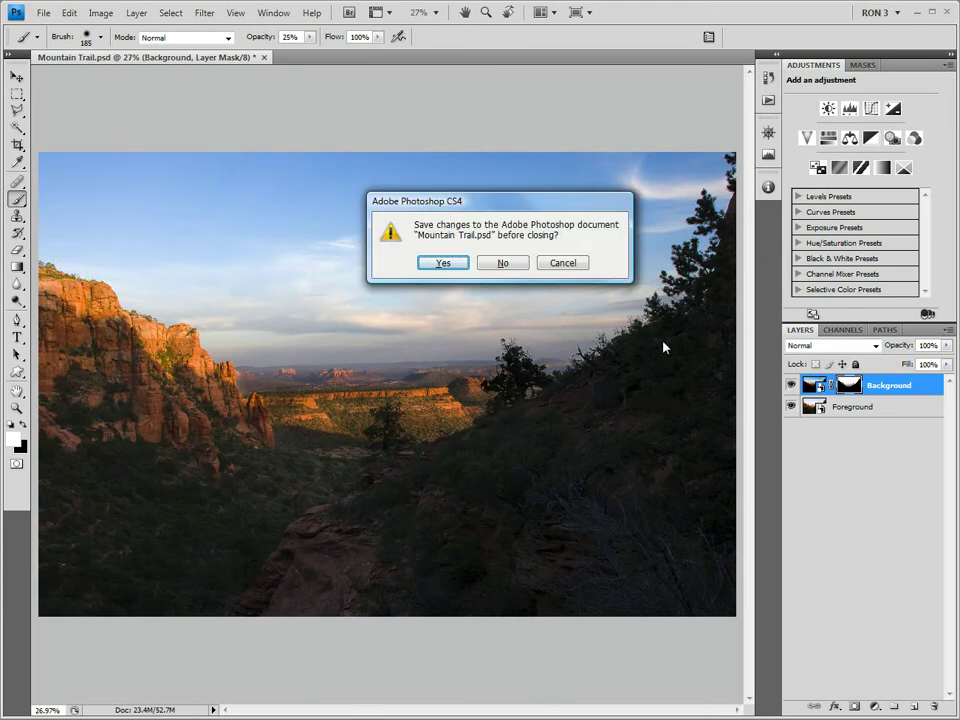
click(516, 265)
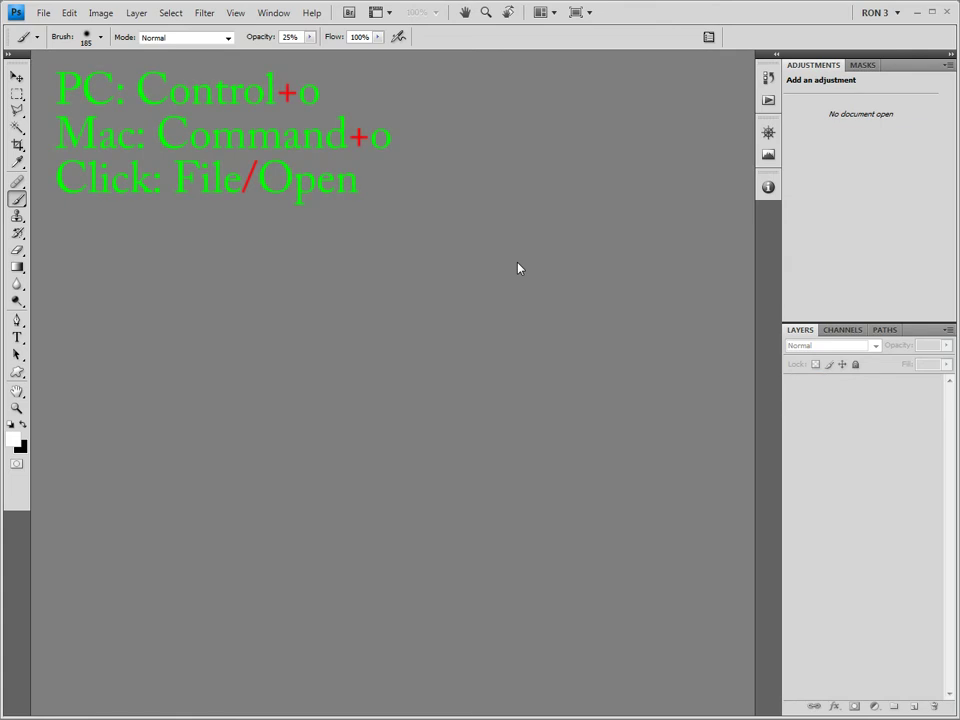
- Open Feather River.CR2 through Camera Raw as a smart object
key(ctrl+o)
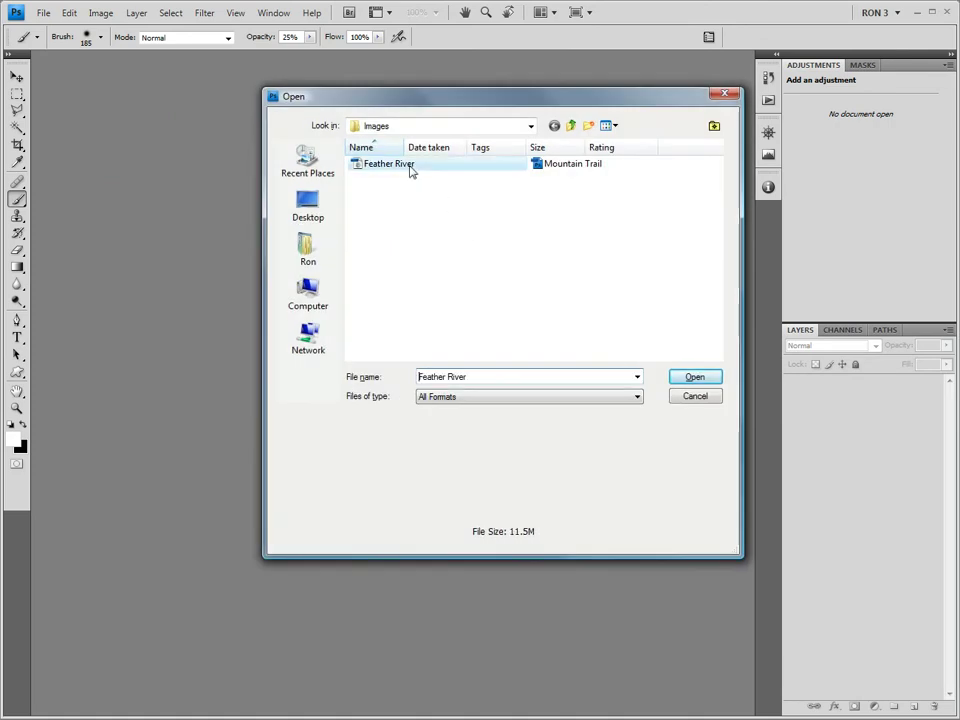
double_click(390, 165)
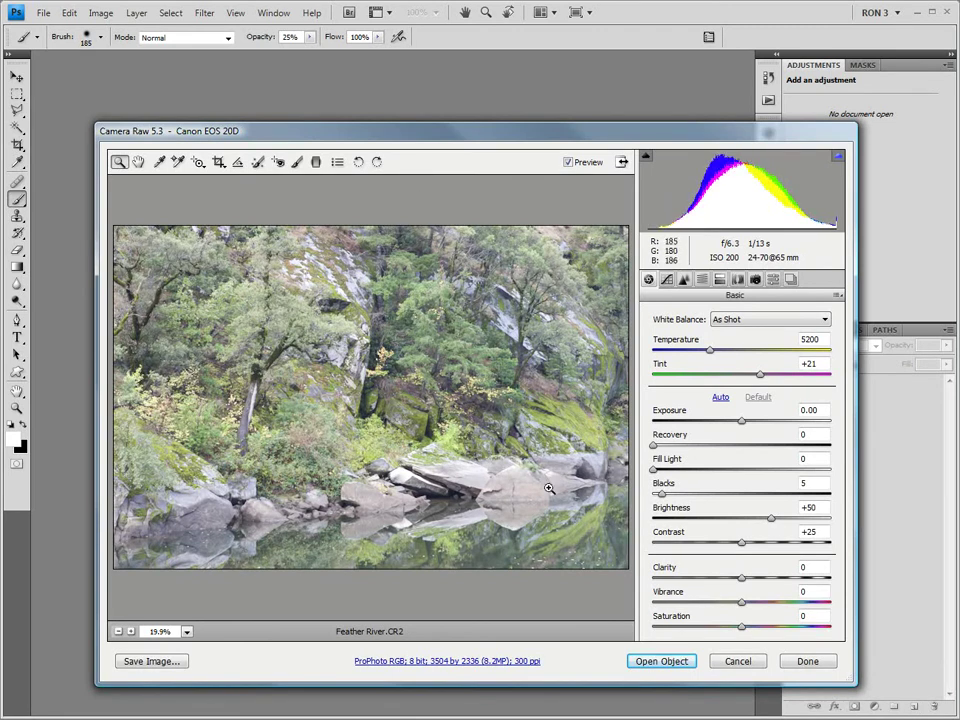
click(659, 662)
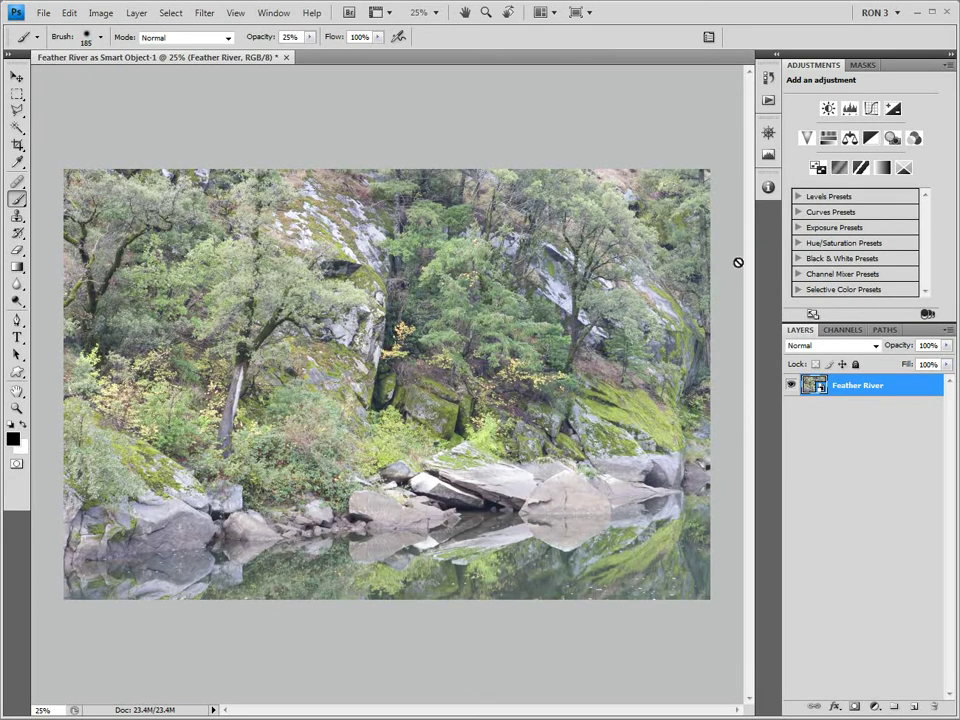
- Show the histogram and add a Curves layer mapping input 158 to output 91
click(769, 156)
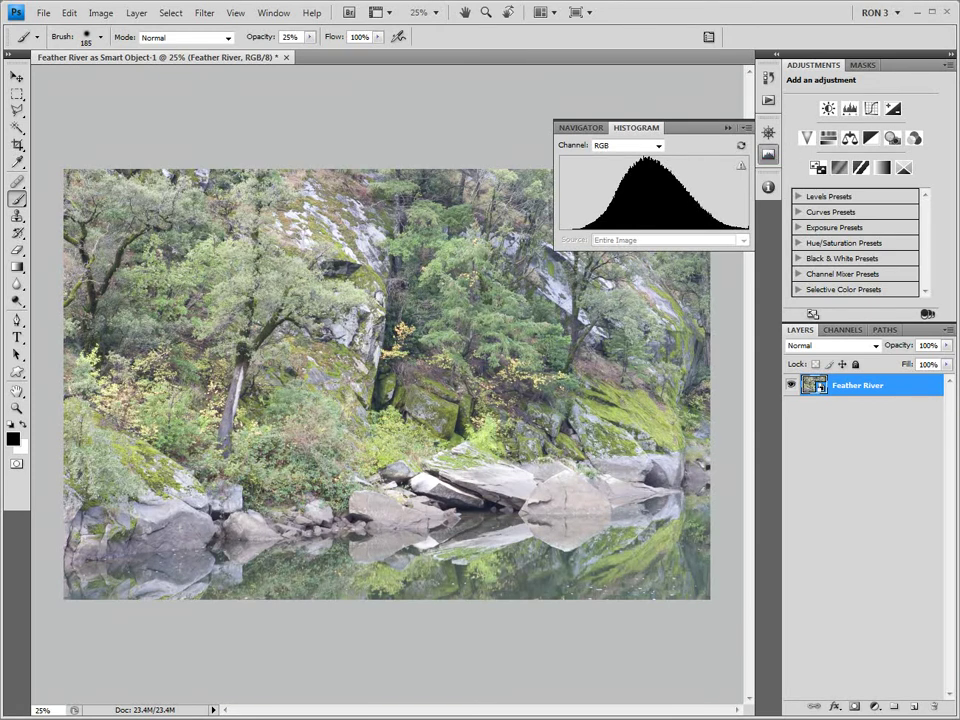
click(872, 110)
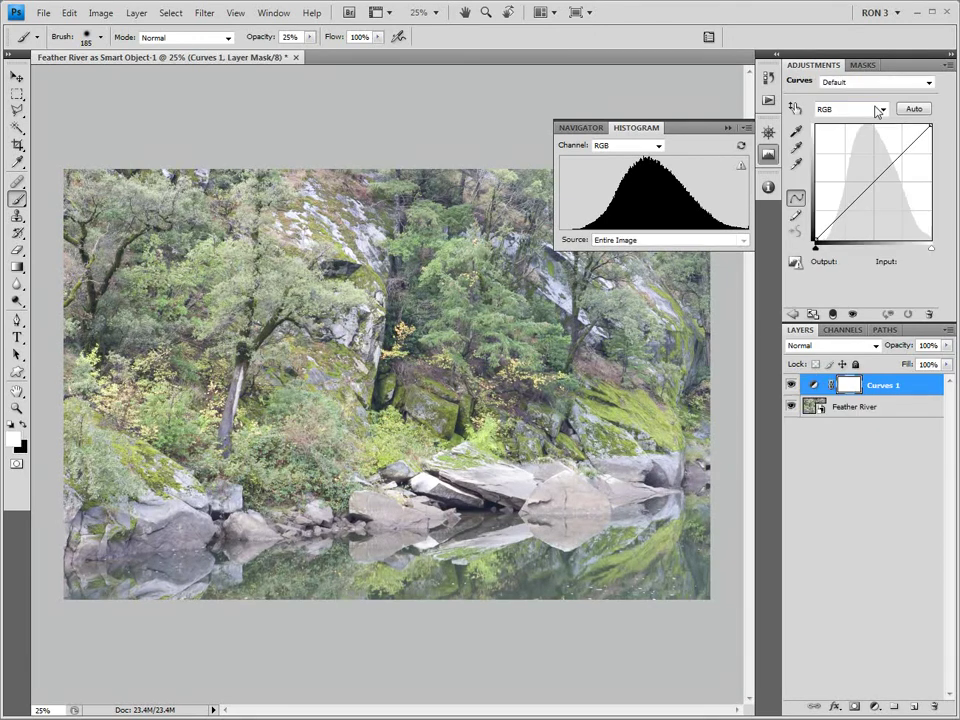
drag(870, 184, 887, 199)
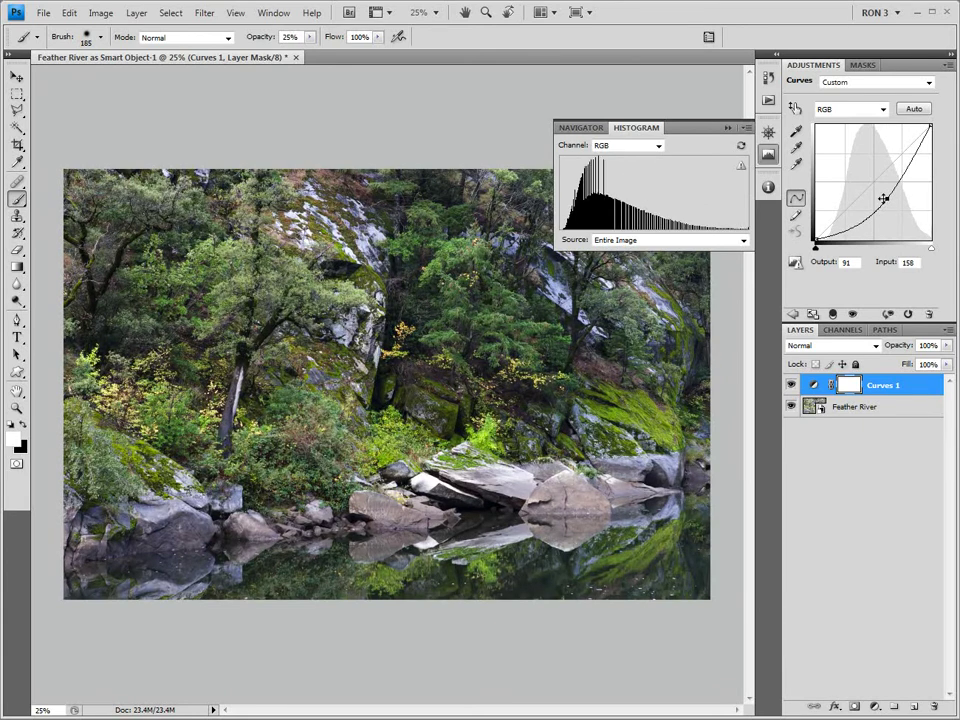
click(742, 164)
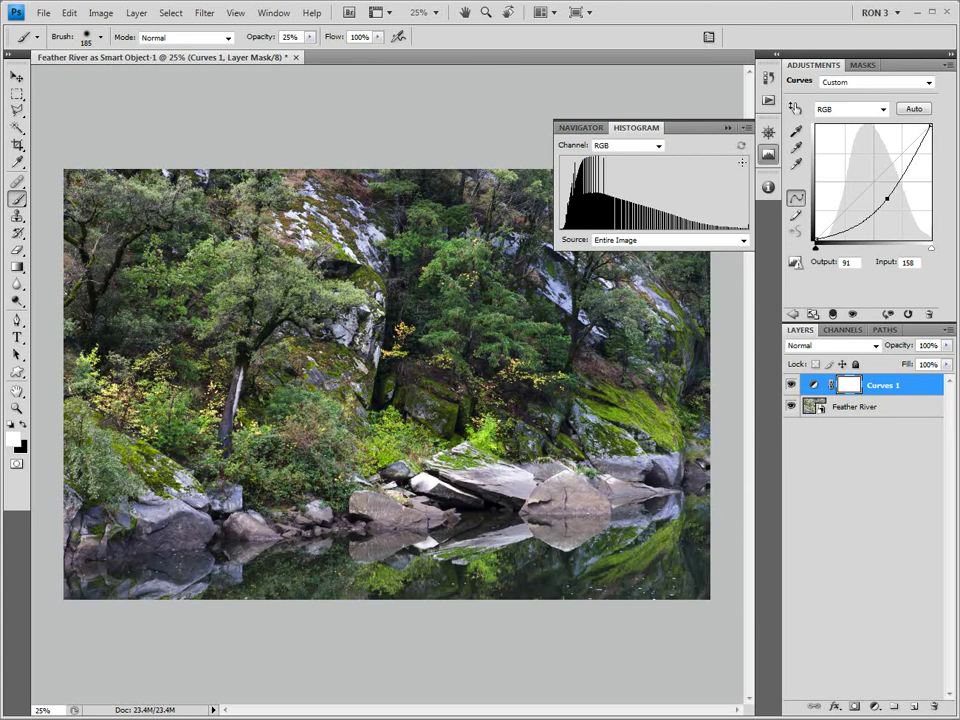
- Reopen Feather River in Camera Raw and reset its point tone curve to Linear
key(ctrl+o)
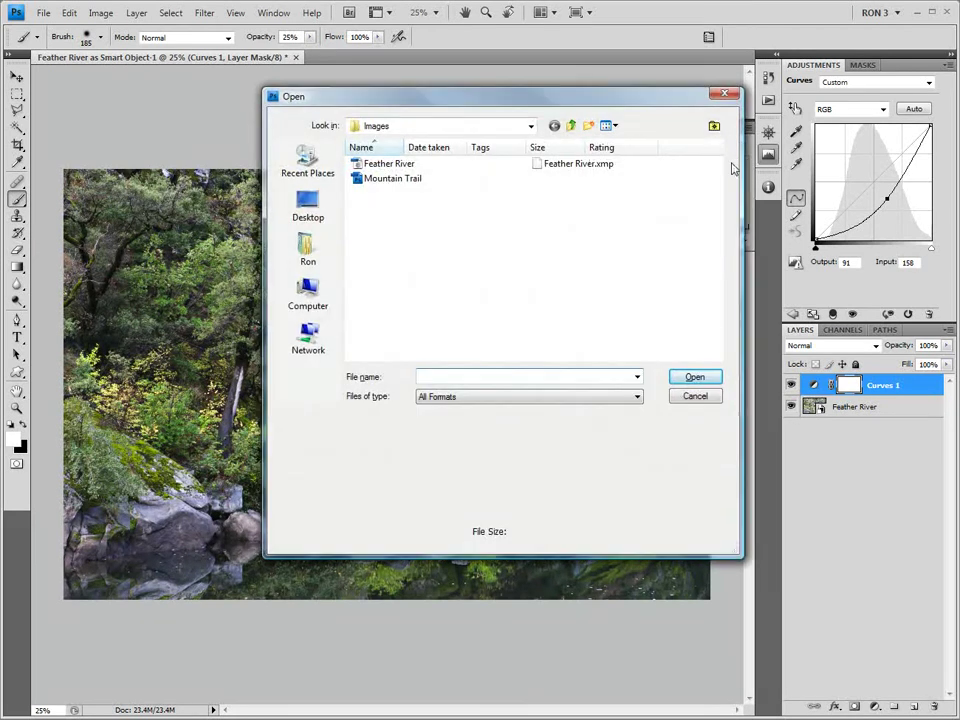
double_click(417, 165)
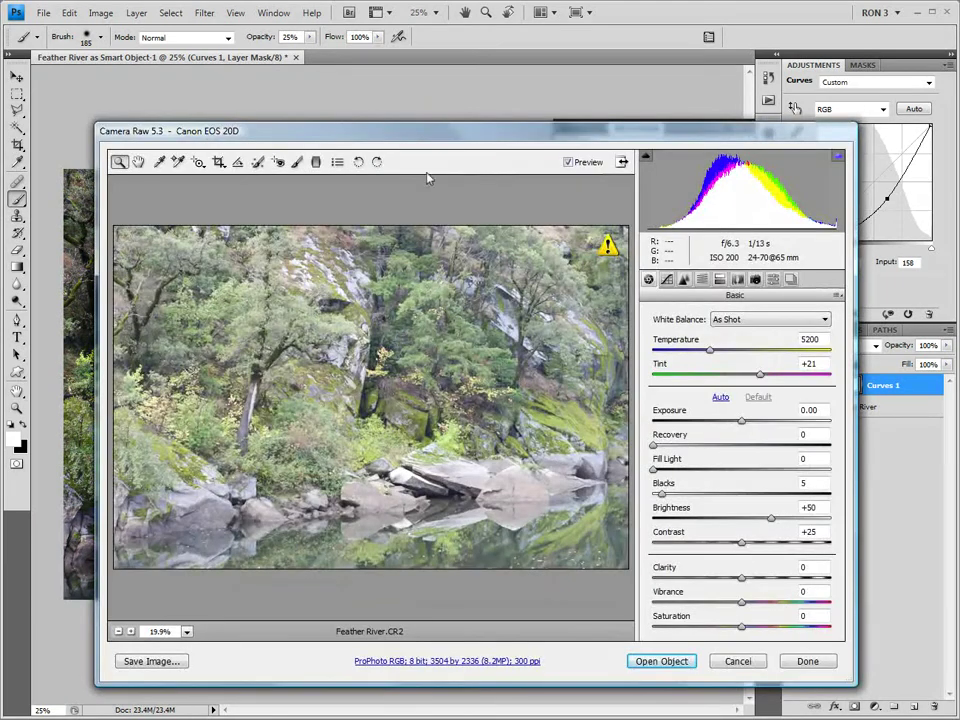
click(666, 283)
click(704, 314)
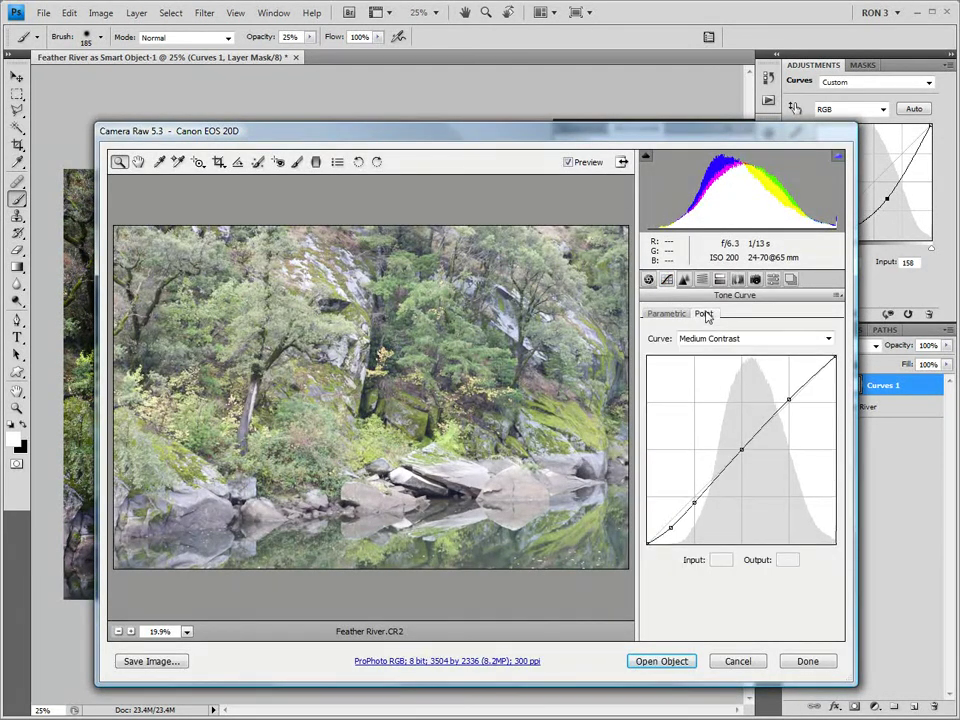
click(826, 341)
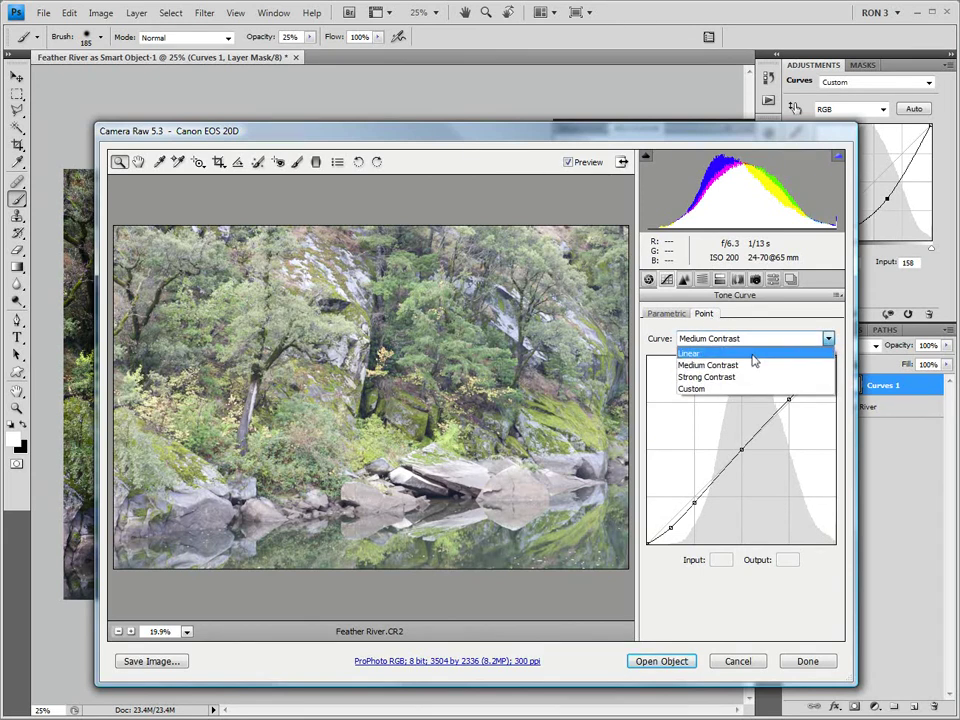
click(754, 357)
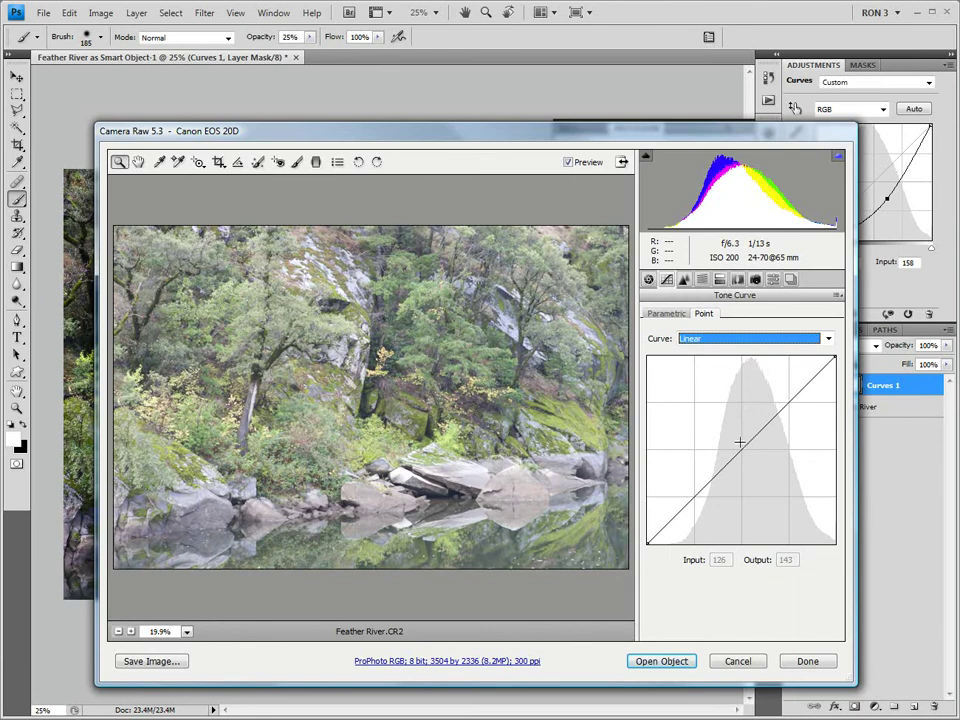
- Darken the point curve to 161-to-87 and open it as a smart object
drag(740, 442, 765, 480)
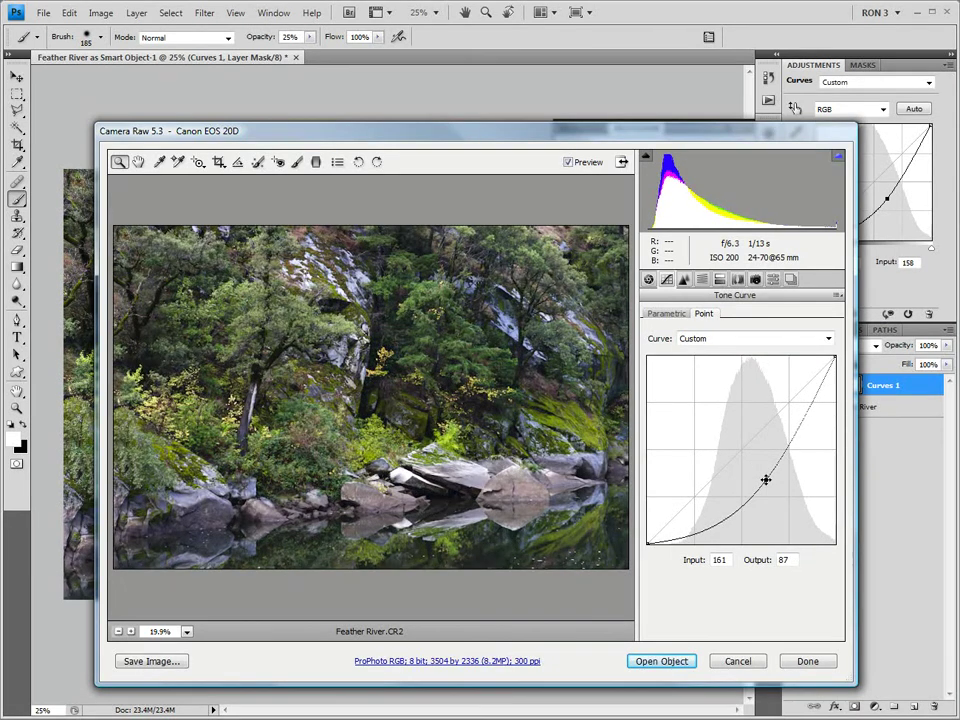
click(662, 661)
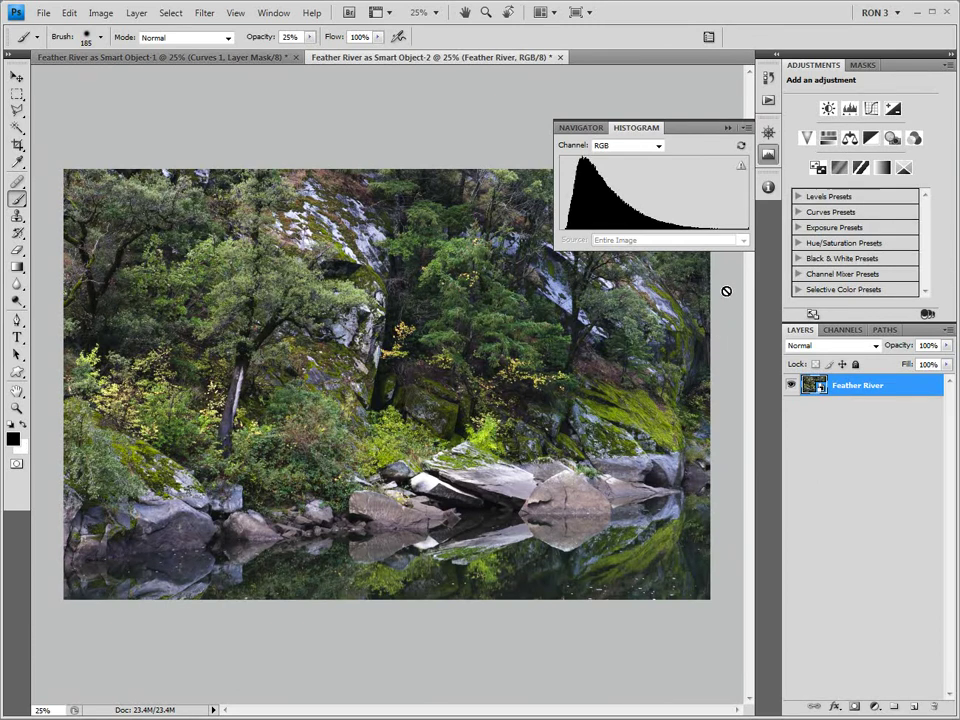
click(741, 169)
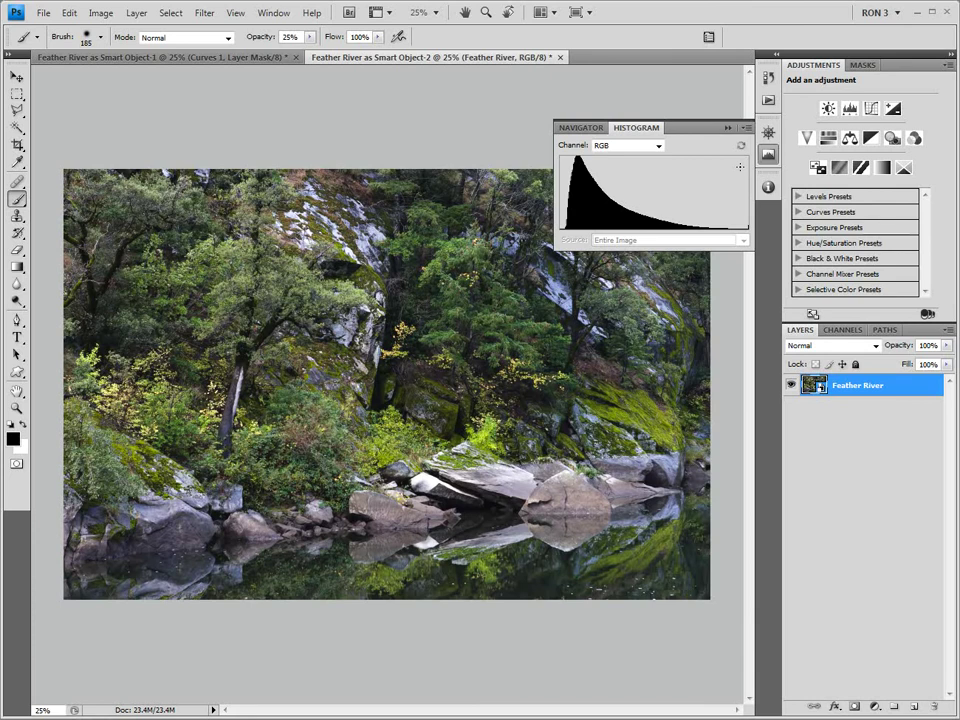